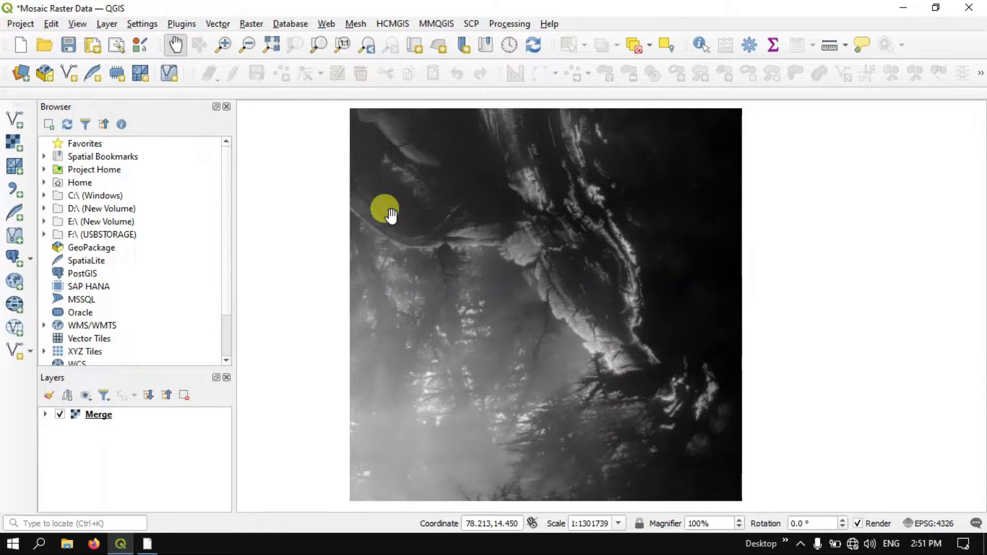
# Open the Raster > Analysis > Slope tool with the Merge DEM as its input layer.
pyautogui.click(252, 27)
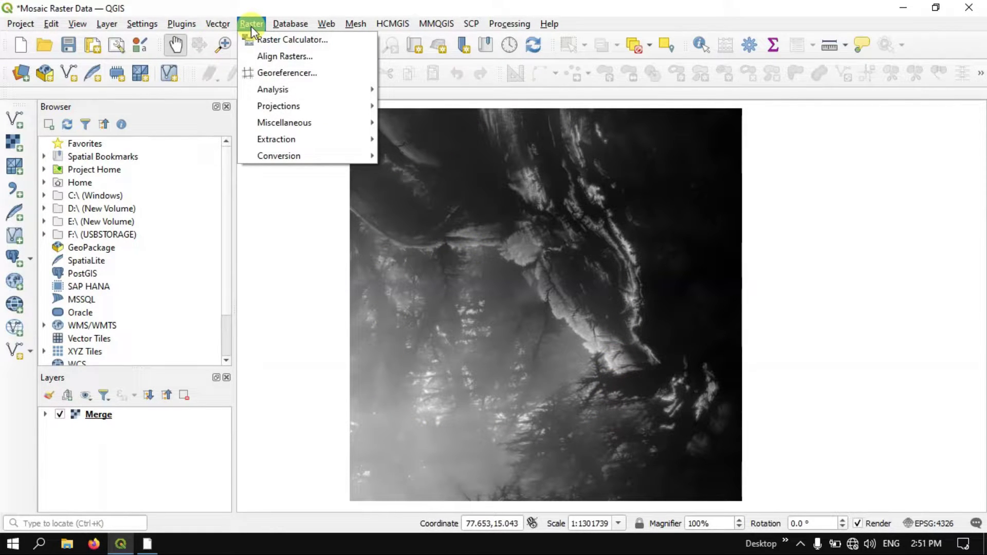
pyautogui.moveTo(269, 90)
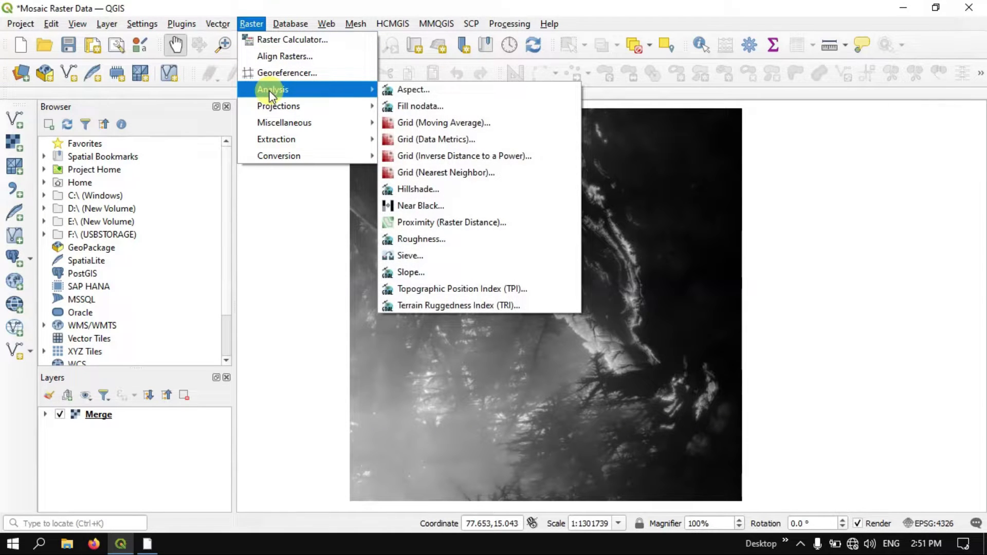
pyautogui.click(431, 271)
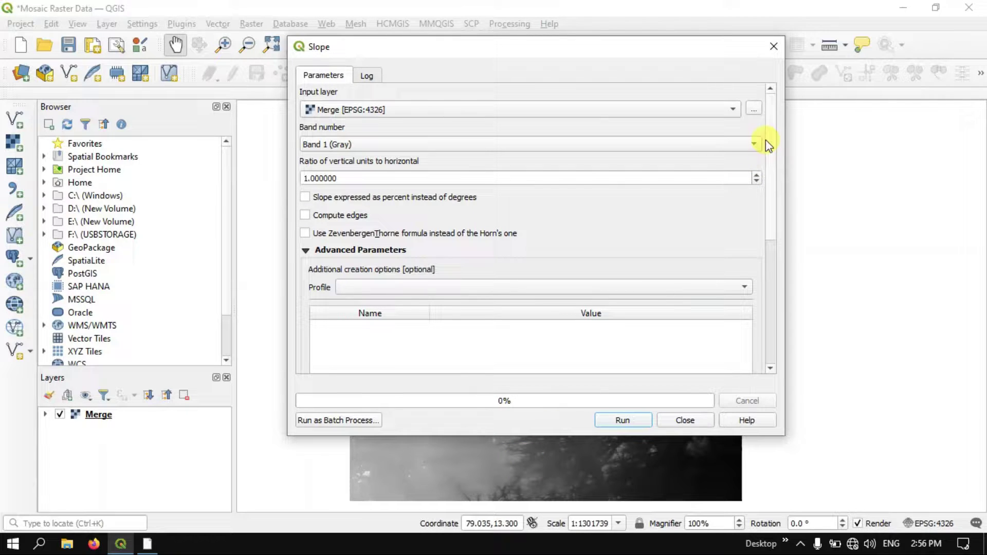
pyautogui.click(755, 110)
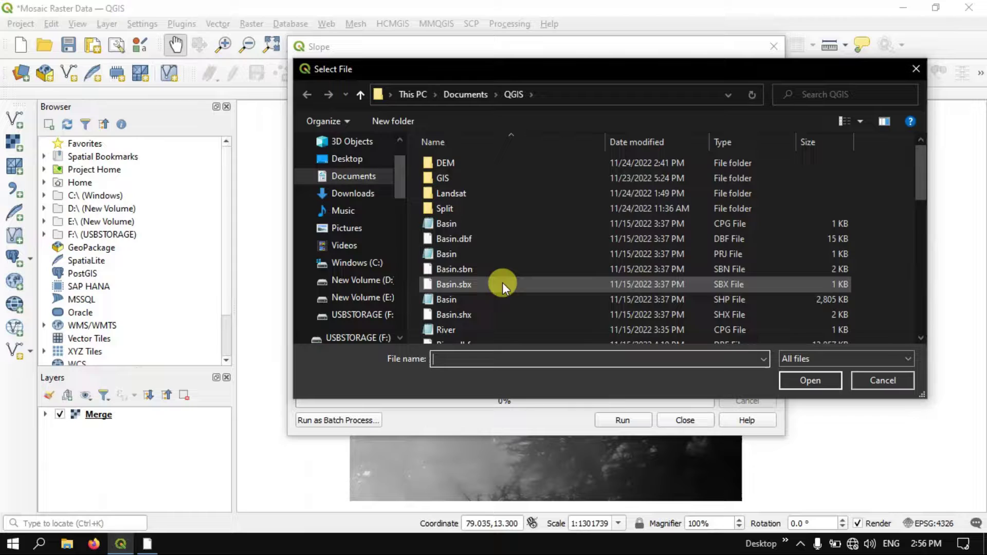
pyautogui.scroll(-1, 513, 274)
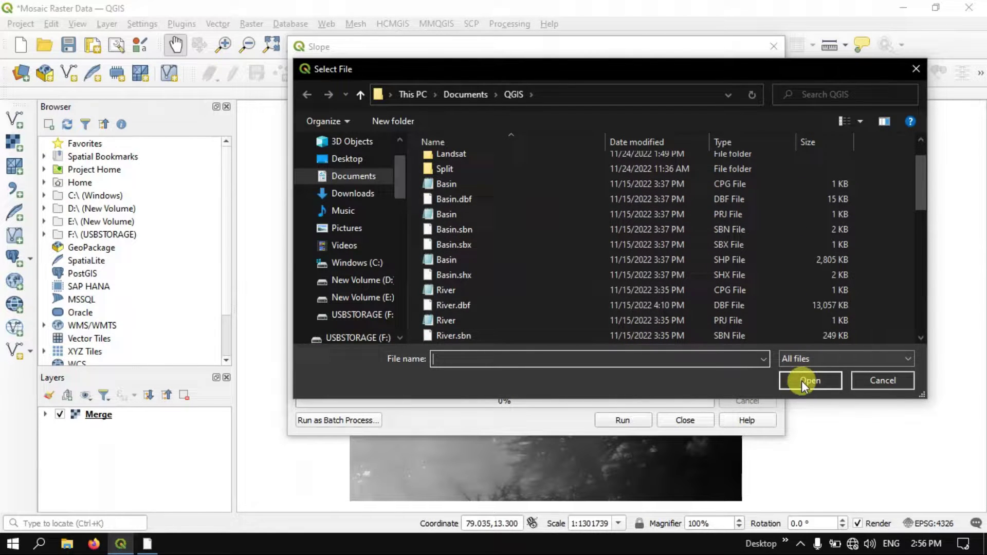
pyautogui.click(915, 68)
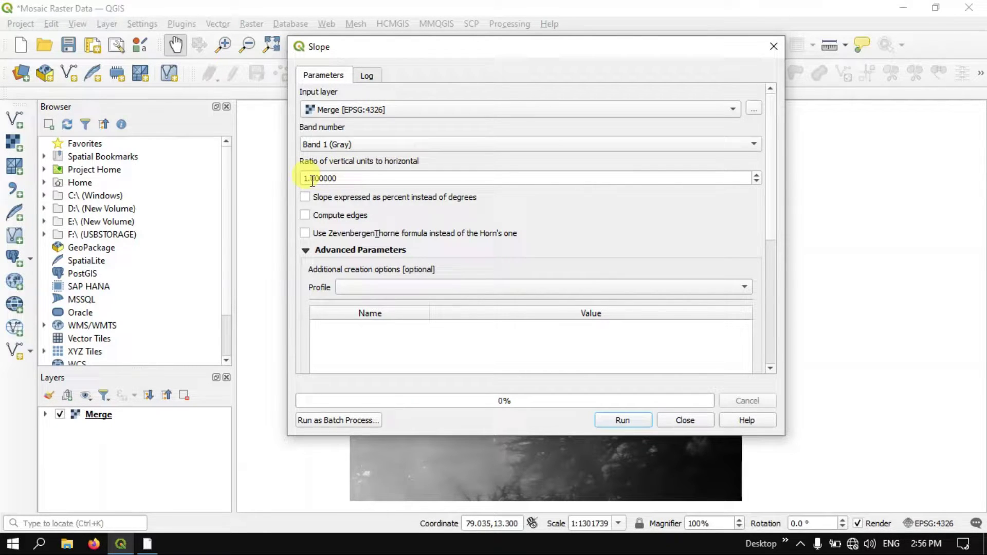
# Save the slope output as Slope.tif in the DEM folder and run the tool on Merge.
pyautogui.moveTo(309, 178)
pyautogui.scroll(-5, 771, 226)
pyautogui.scroll(-4, 775, 281)
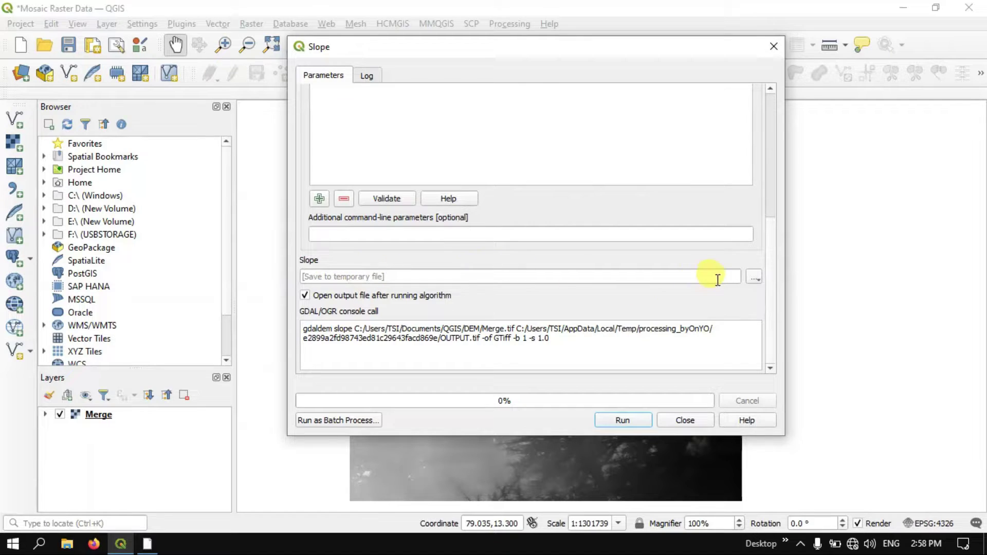
pyautogui.click(755, 277)
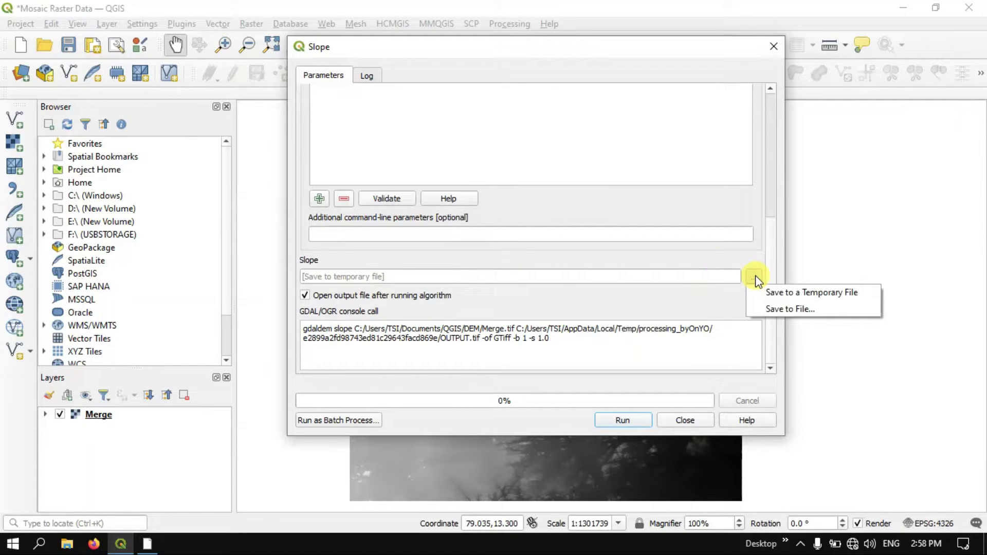
pyautogui.click(771, 308)
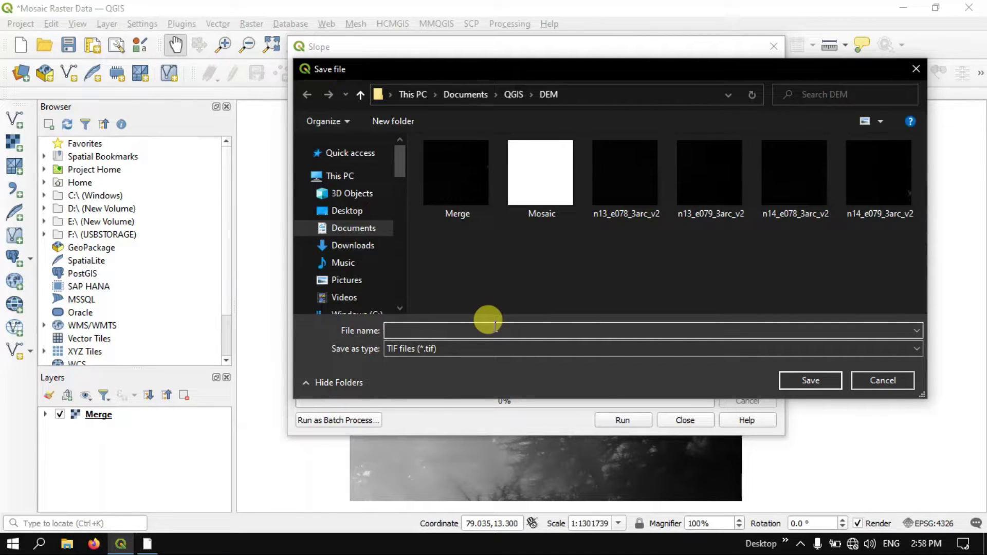
pyautogui.write('Slope')
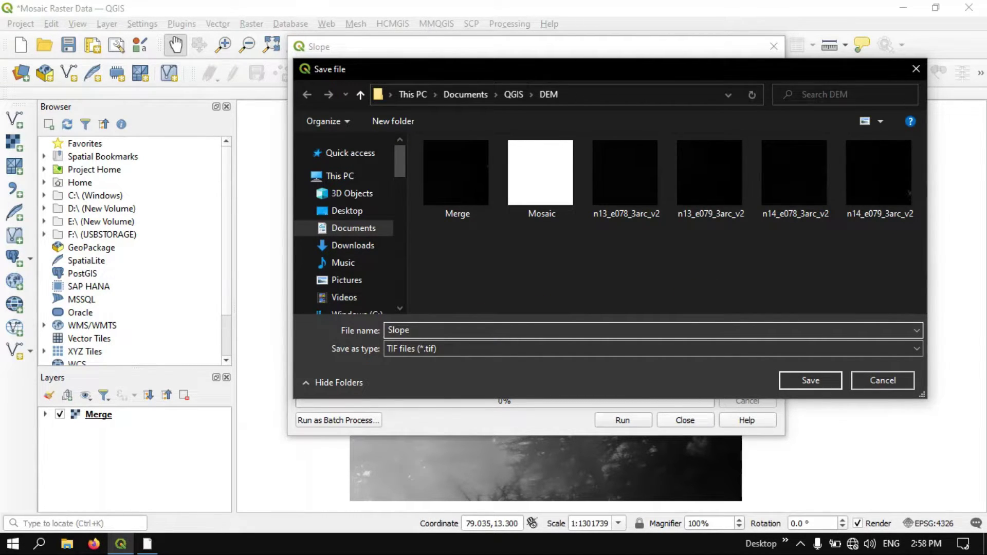
pyautogui.click(783, 382)
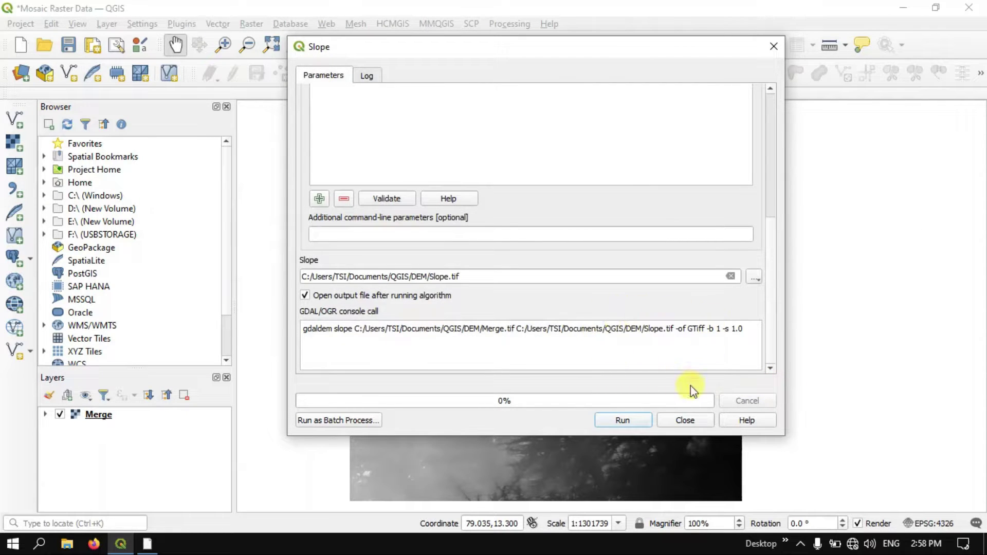
pyautogui.click(622, 420)
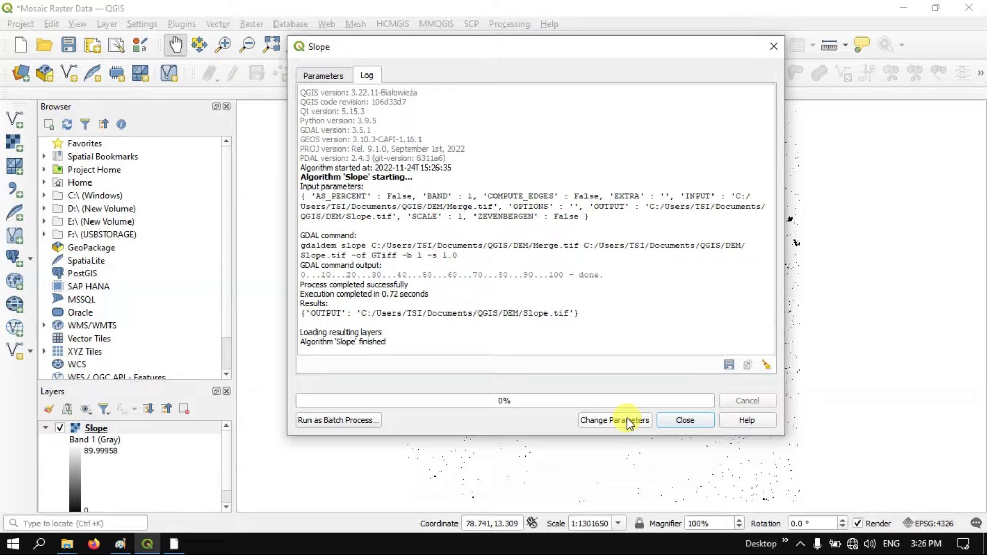
# Close the Slope dialog, inspect the grayscale 0–89.99958 Slope raster, and select its layer.
pyautogui.click(681, 420)
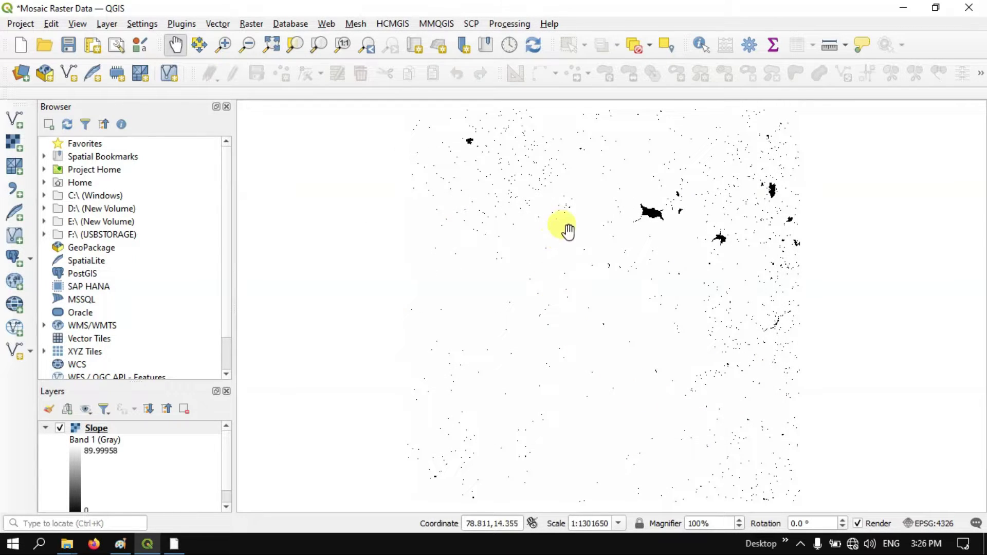
pyautogui.scroll(2, 719, 210)
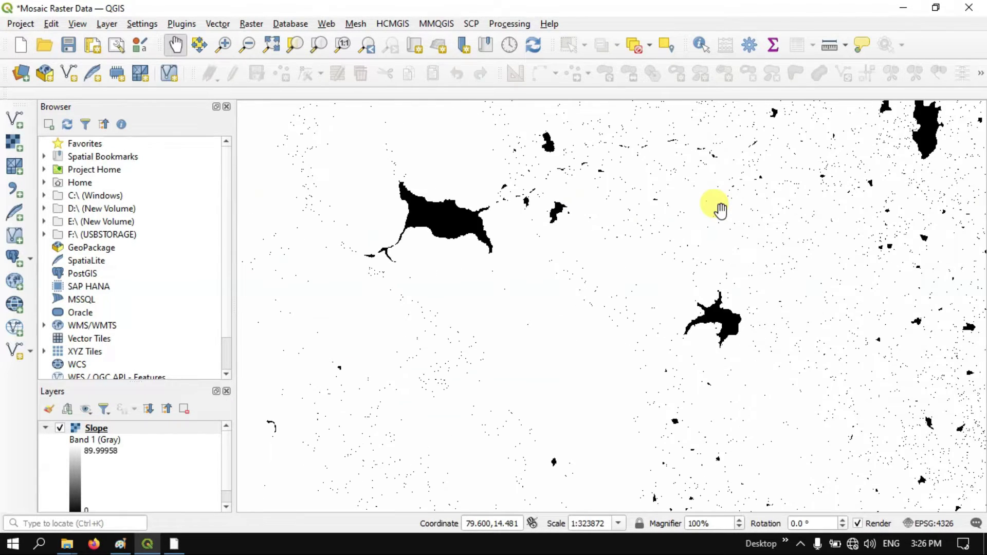
pyautogui.scroll(1, 575, 162)
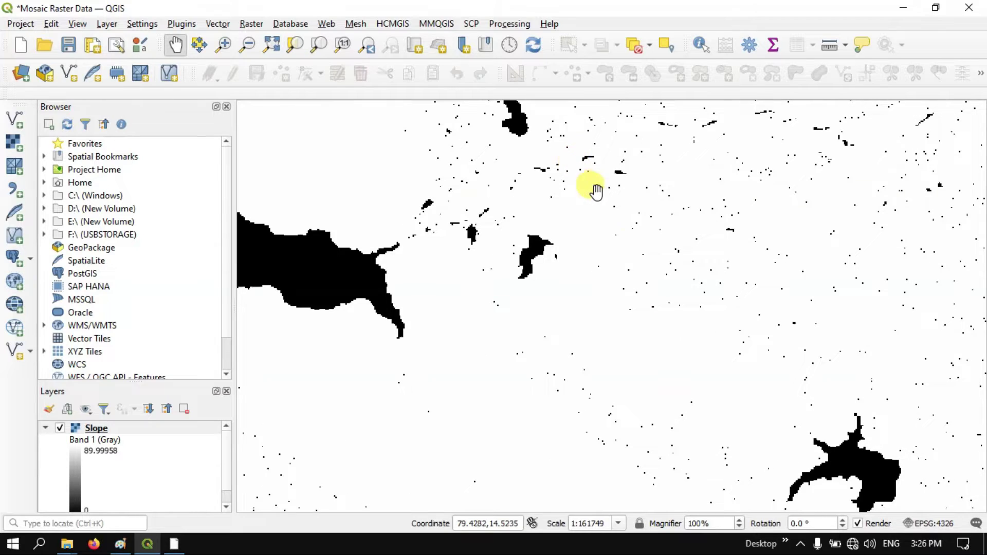
pyautogui.scroll(1, 666, 280)
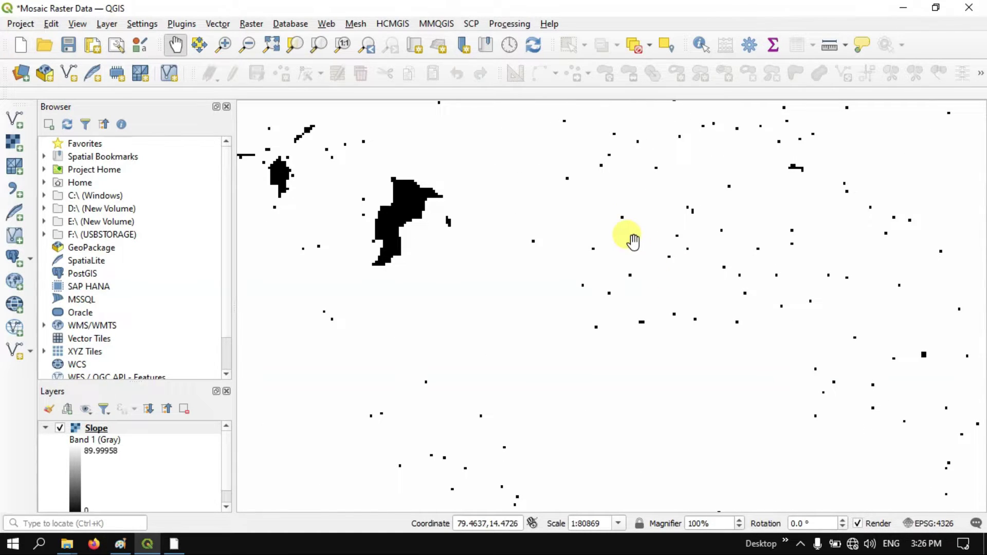
pyautogui.scroll(-4, 633, 241)
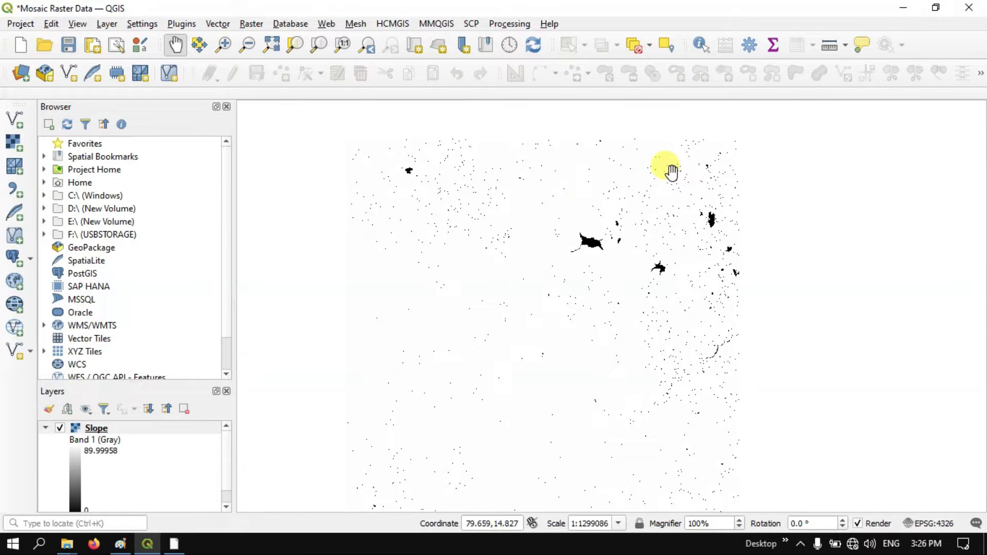
pyautogui.scroll(1, 672, 171)
pyautogui.scroll(-1, 672, 172)
pyautogui.scroll(1, 708, 175)
pyautogui.scroll(-1, 708, 176)
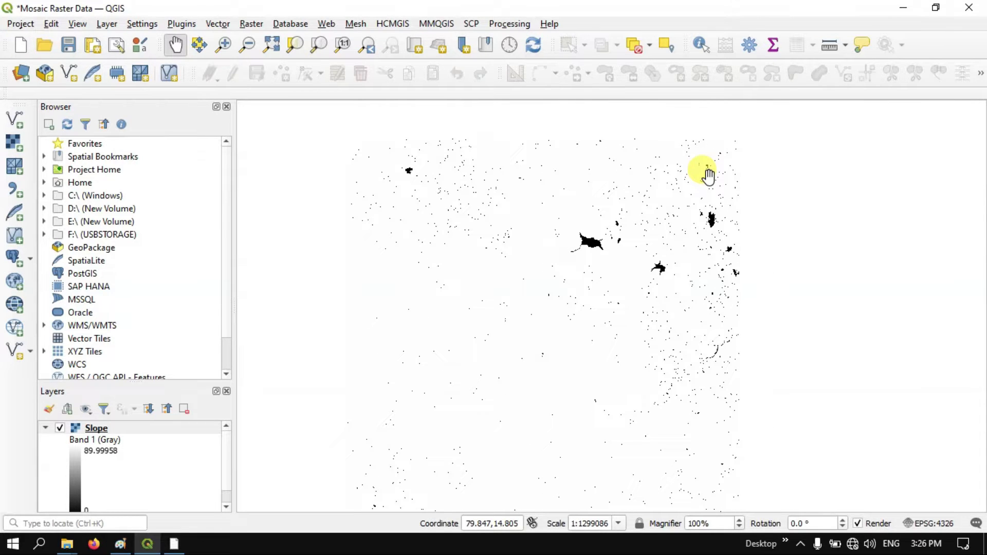
pyautogui.click(115, 430)
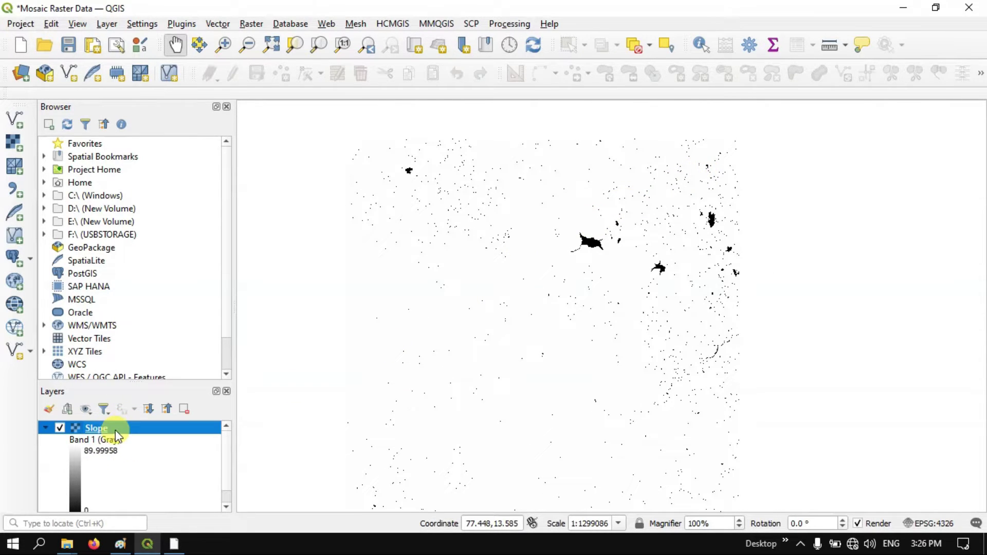
# In the Slope layer's Symbology, set the render type to Singleband pseudocolor.
pyautogui.rightClick(115, 430)
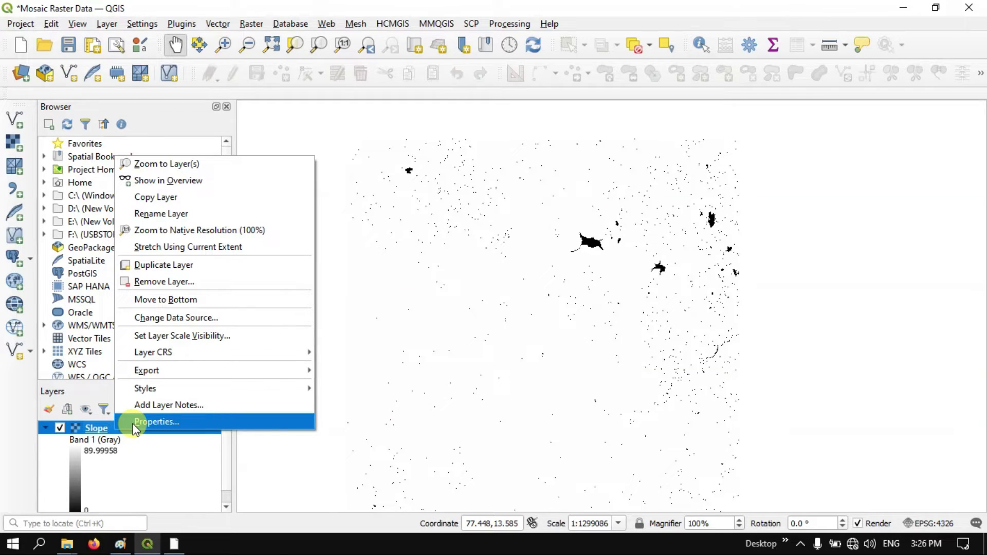
pyautogui.click(135, 422)
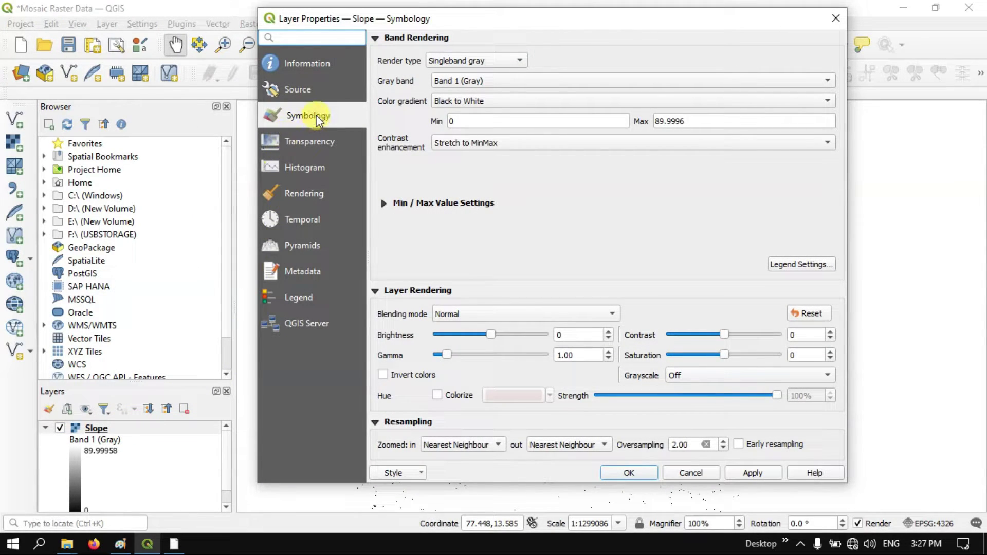
pyautogui.click(461, 62)
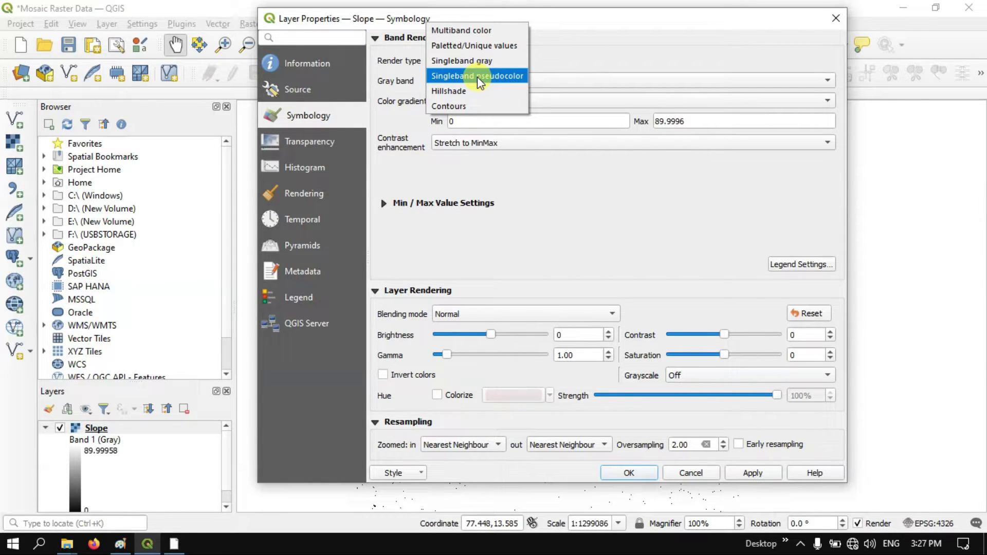
pyautogui.click(477, 76)
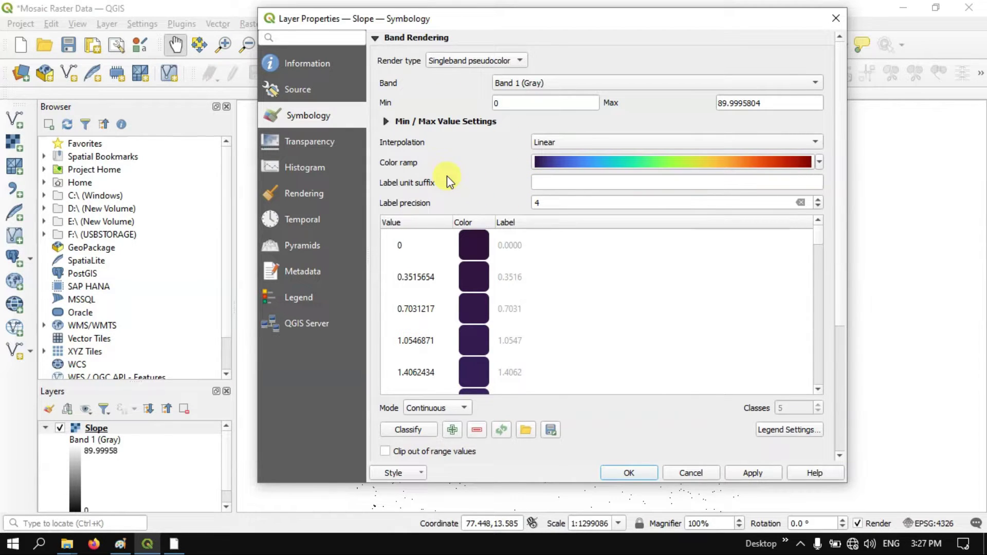
pyautogui.click(820, 168)
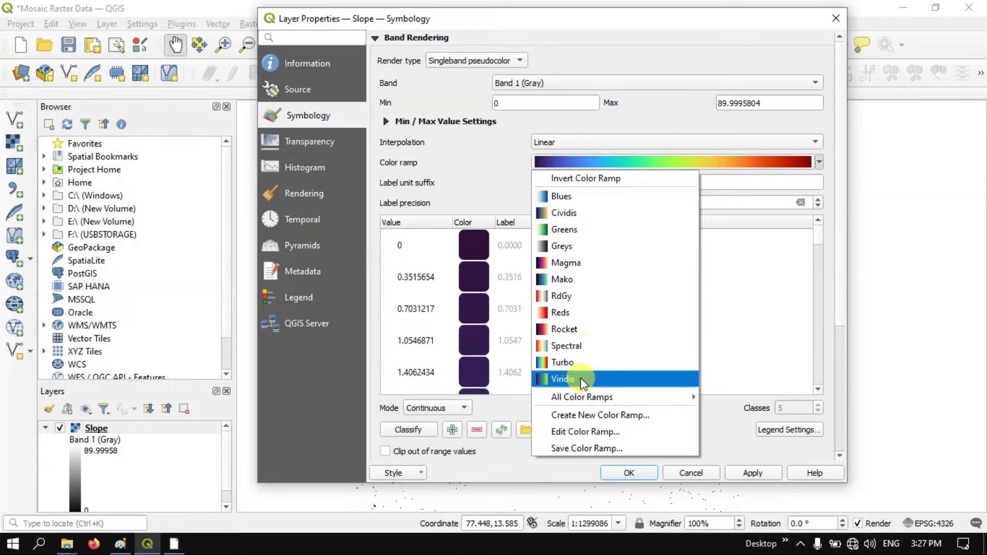
pyautogui.click(476, 160)
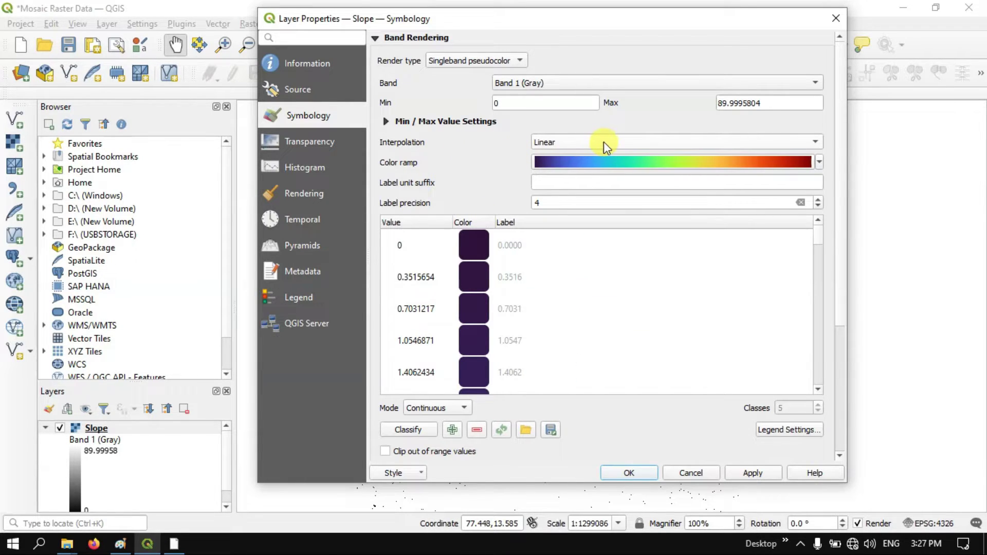
# Use Quantile mode with 10 classes and Discrete interpolation, then apply the styling.
pyautogui.click(449, 409)
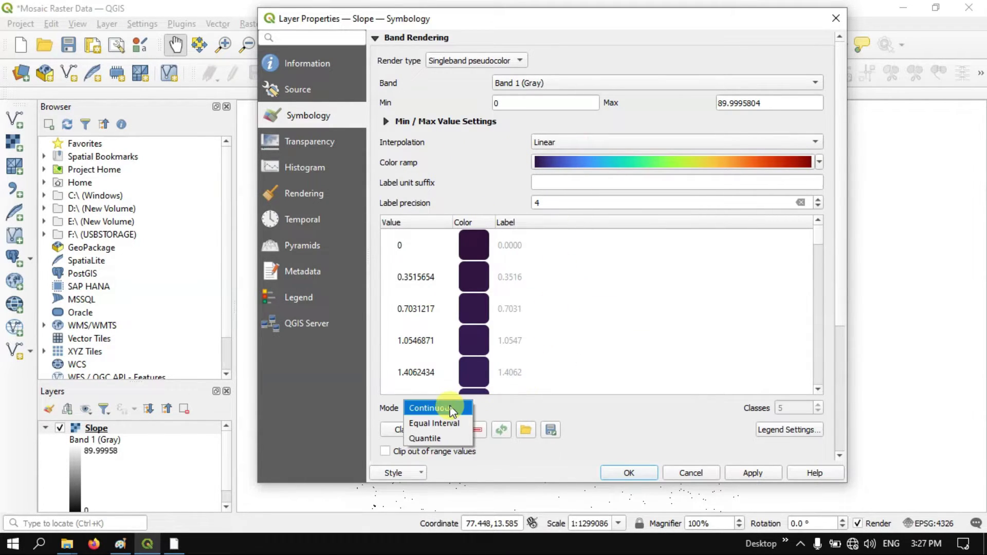
pyautogui.click(440, 439)
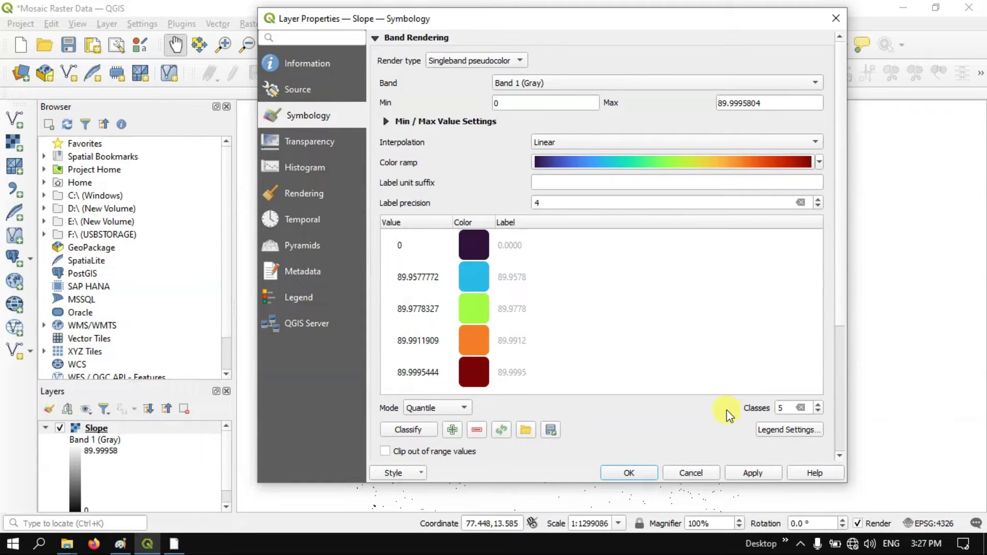
pyautogui.moveTo(787, 409); pyautogui.dragTo(776, 415)
pyautogui.write('10')
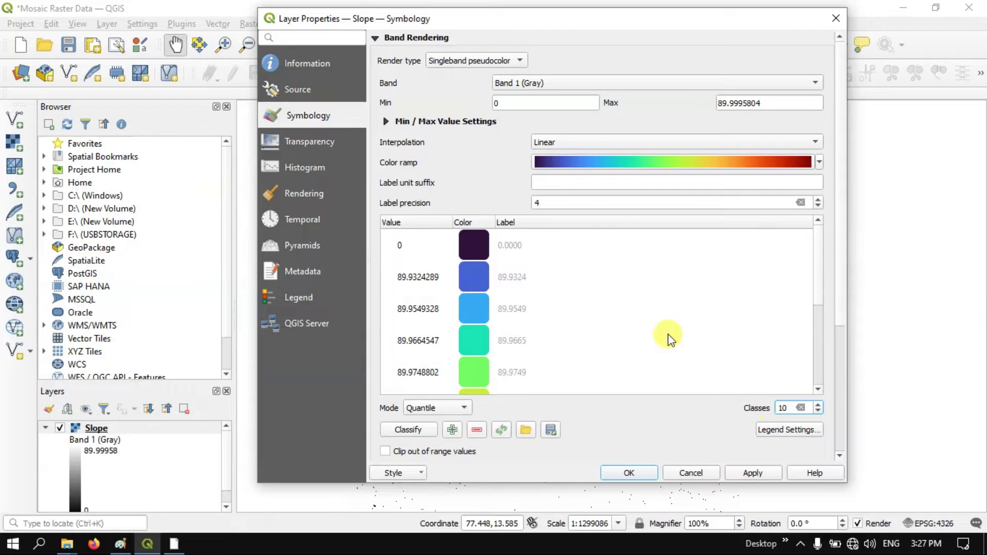
pyautogui.scroll(-4, 609, 323)
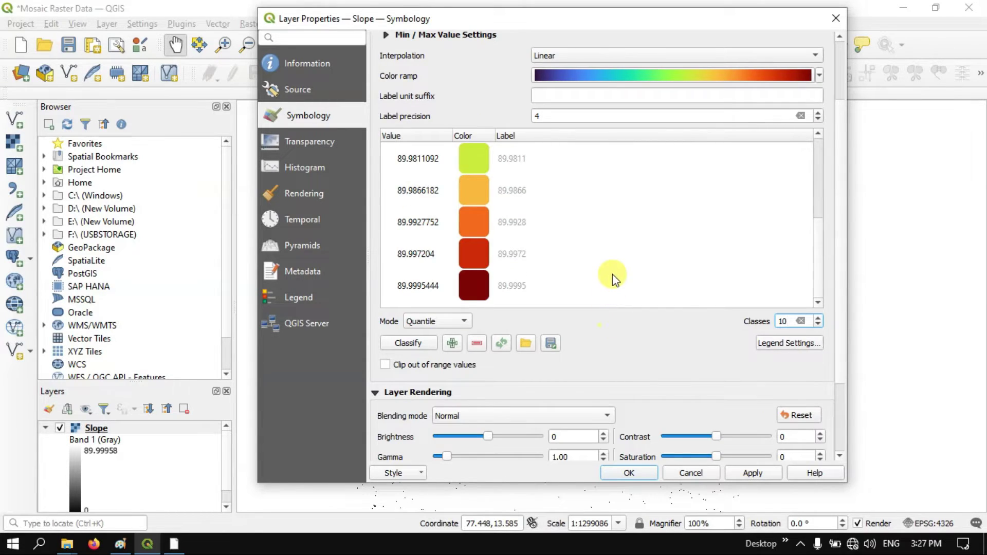
pyautogui.scroll(4, 612, 273)
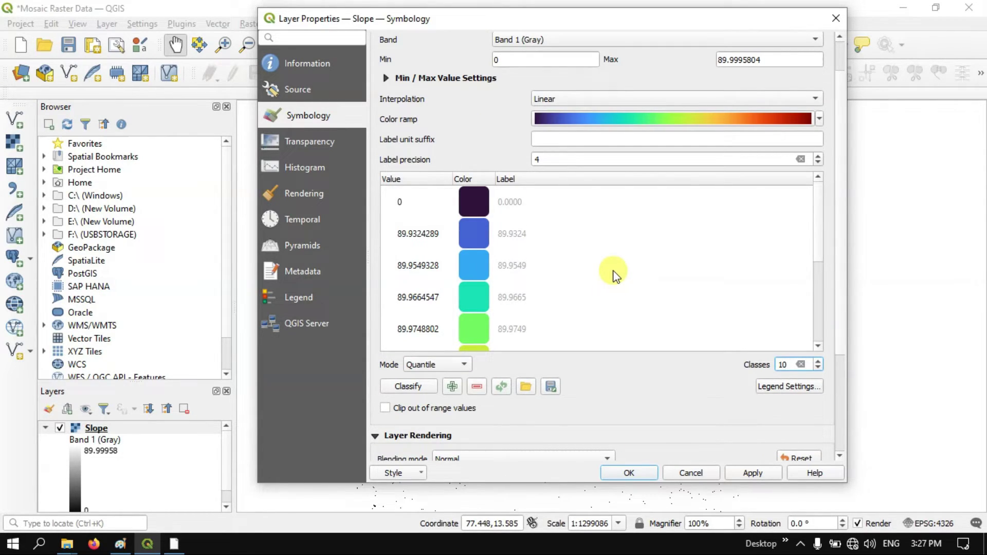
pyautogui.click(633, 99)
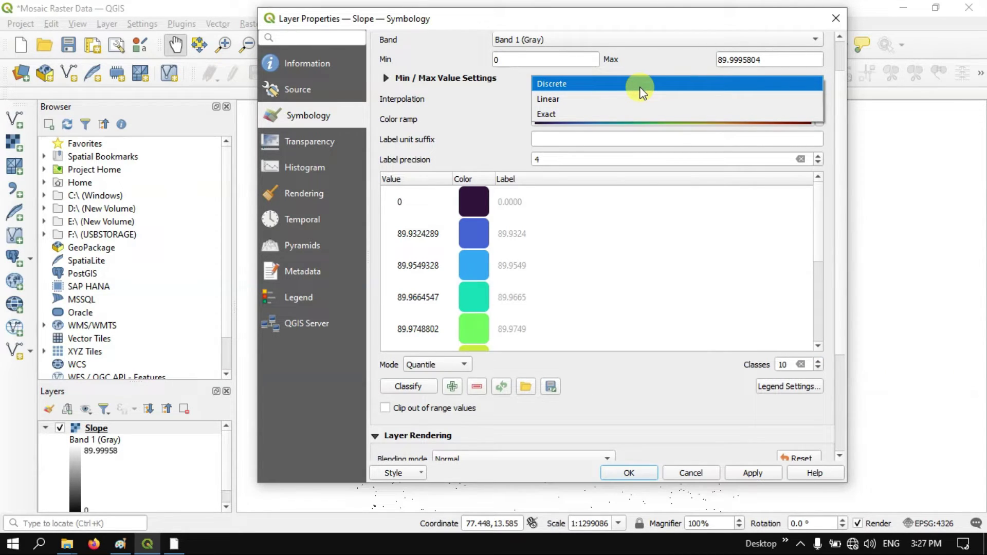
pyautogui.click(642, 87)
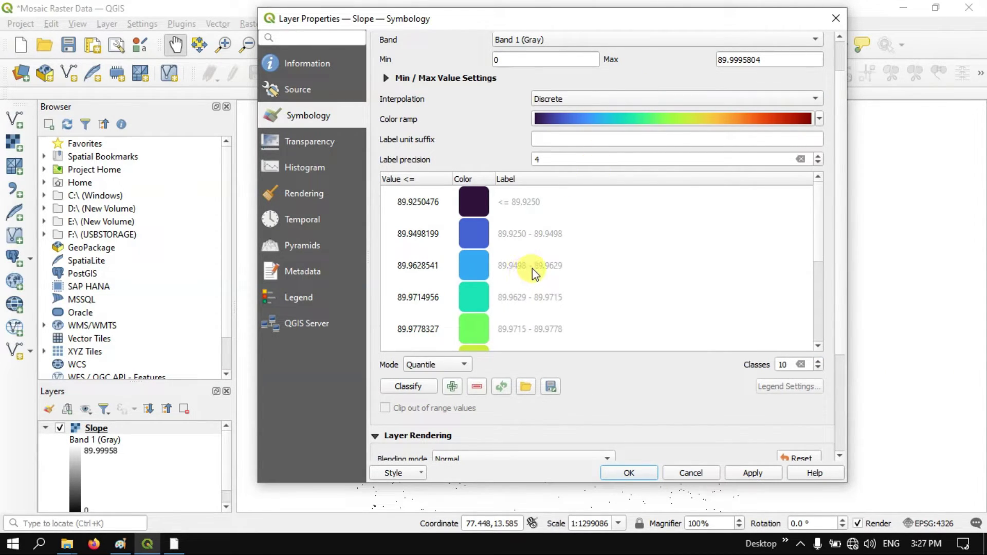
pyautogui.scroll(-5, 532, 268)
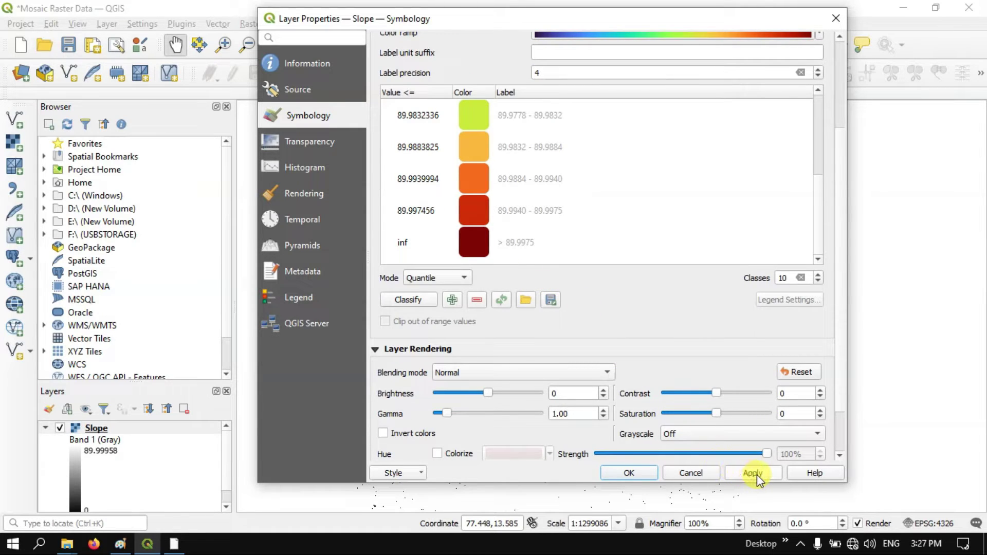
pyautogui.click(753, 473)
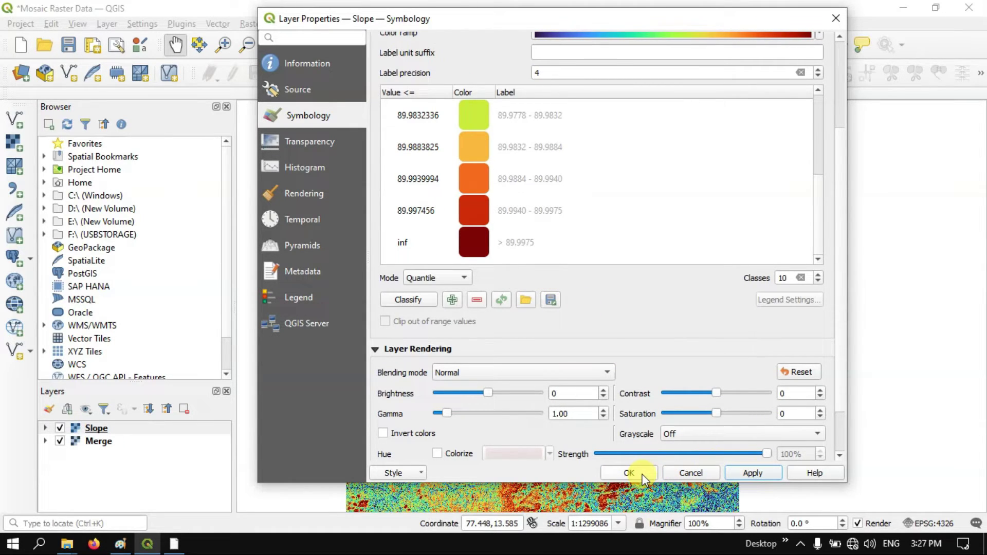
# Close Layer Properties with OK and pan around the classified slope map.
pyautogui.click(629, 473)
pyautogui.moveTo(627, 396); pyautogui.dragTo(668, 375)
pyautogui.scroll(2, 562, 258)
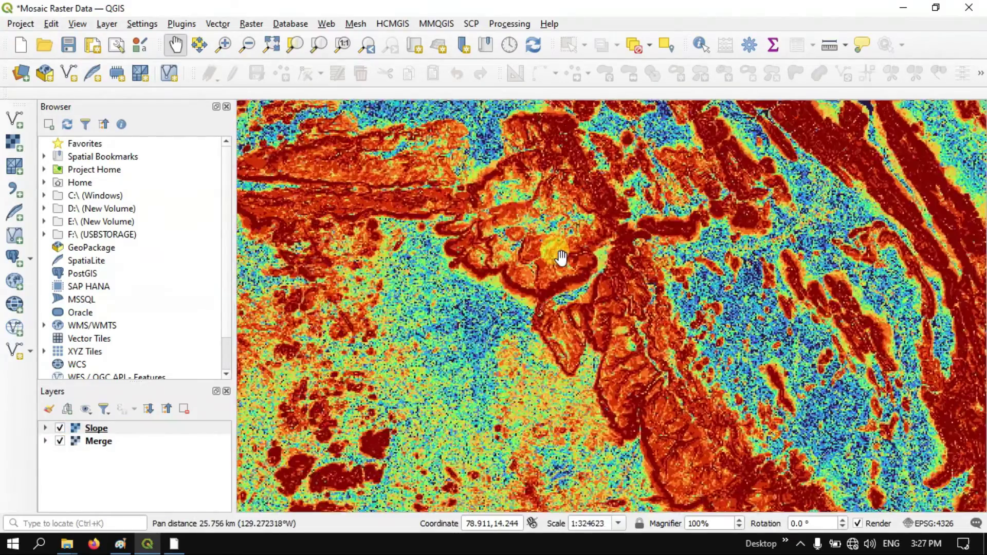
pyautogui.scroll(-1, 599, 249)
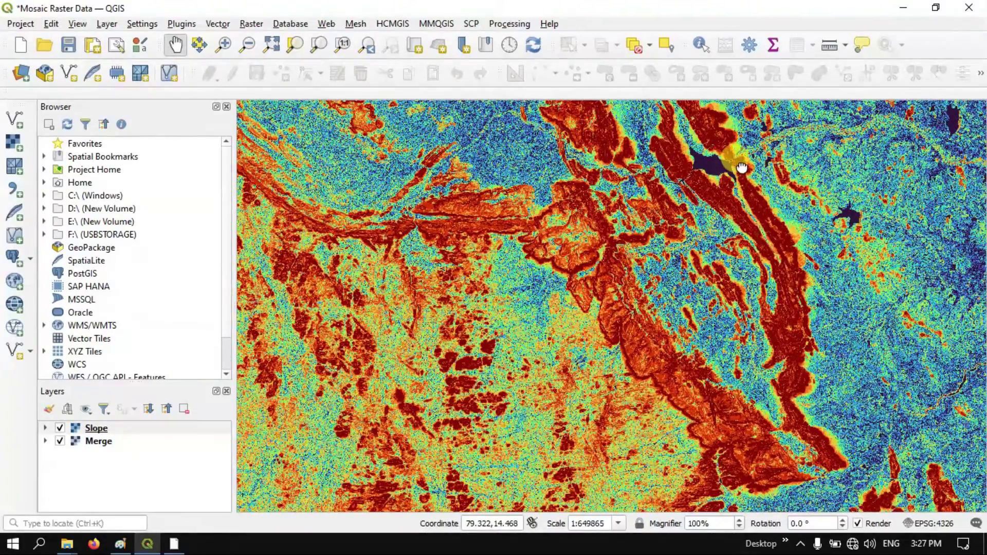
pyautogui.moveTo(734, 165); pyautogui.dragTo(674, 211)
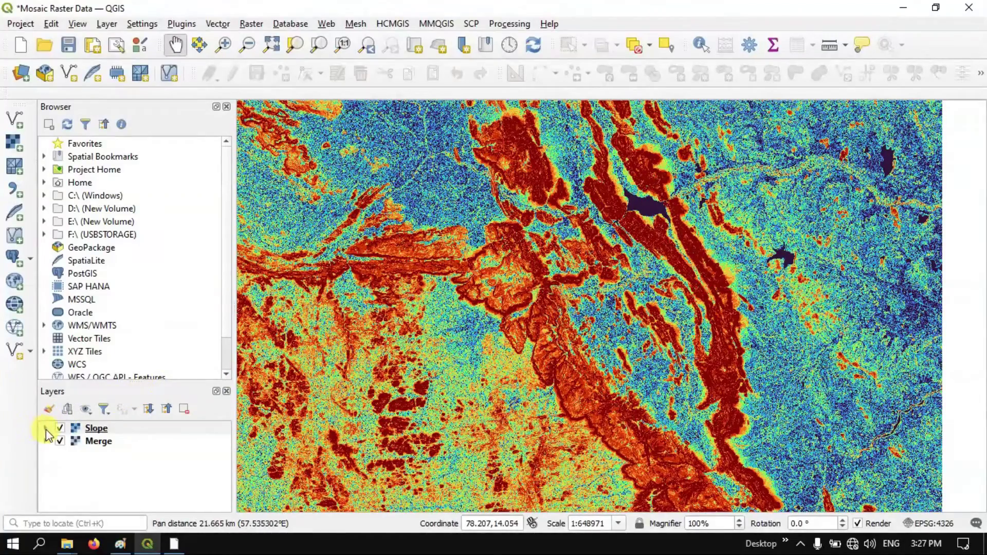
# Expand the Slope layer's legend to list its quantile classes and pan across the map.
pyautogui.click(46, 429)
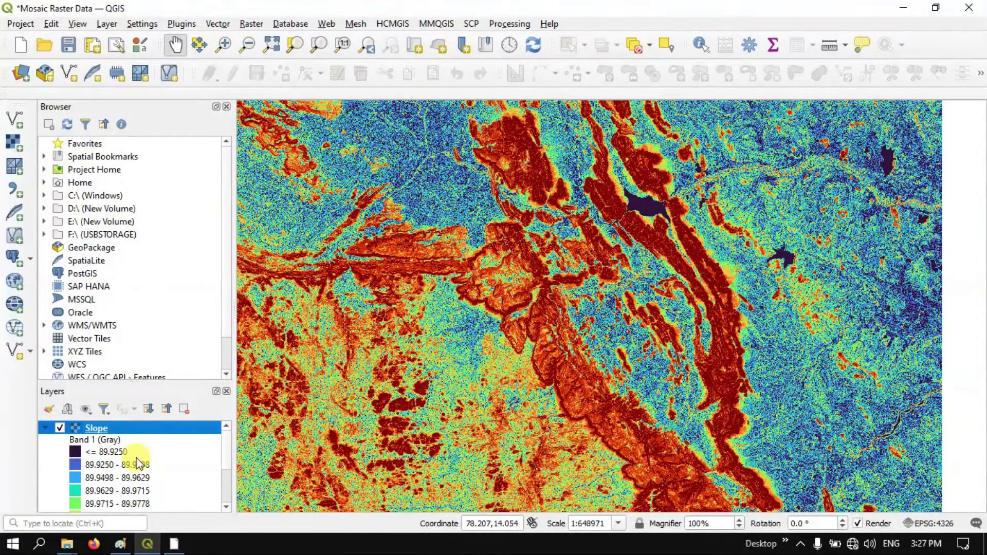
pyautogui.scroll(-2, 165, 463)
pyautogui.scroll(2, 165, 463)
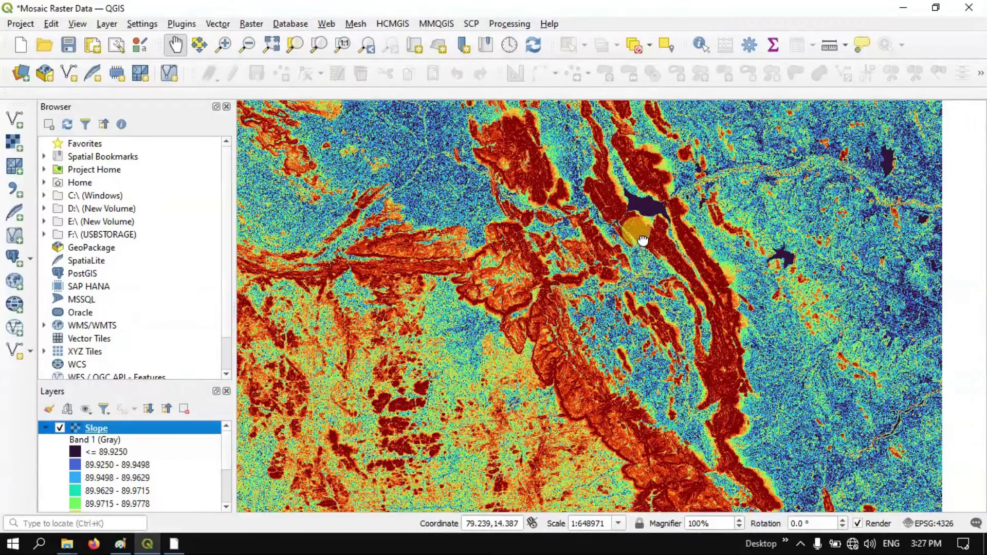
pyautogui.moveTo(642, 238); pyautogui.dragTo(522, 308)
pyautogui.scroll(3, 745, 236)
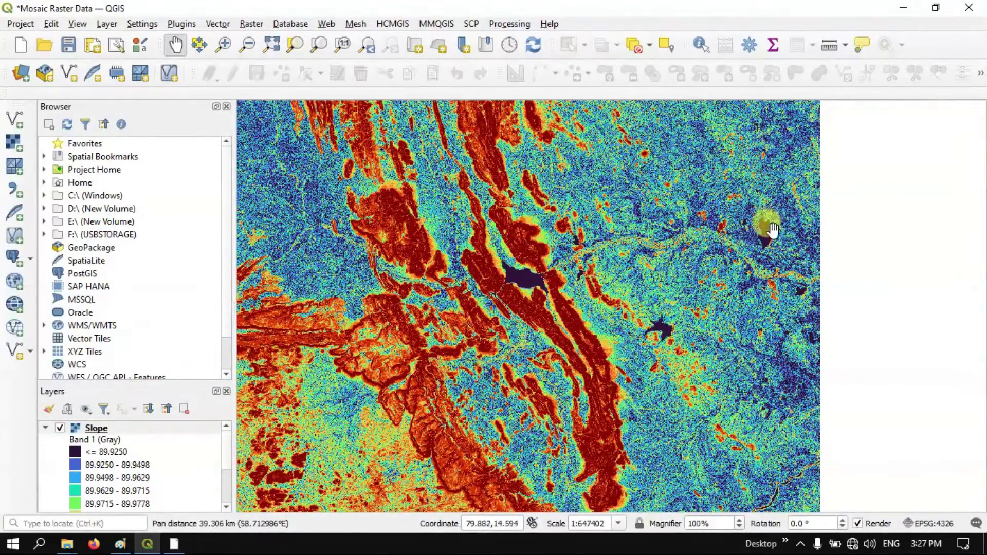
pyautogui.scroll(-4, 777, 232)
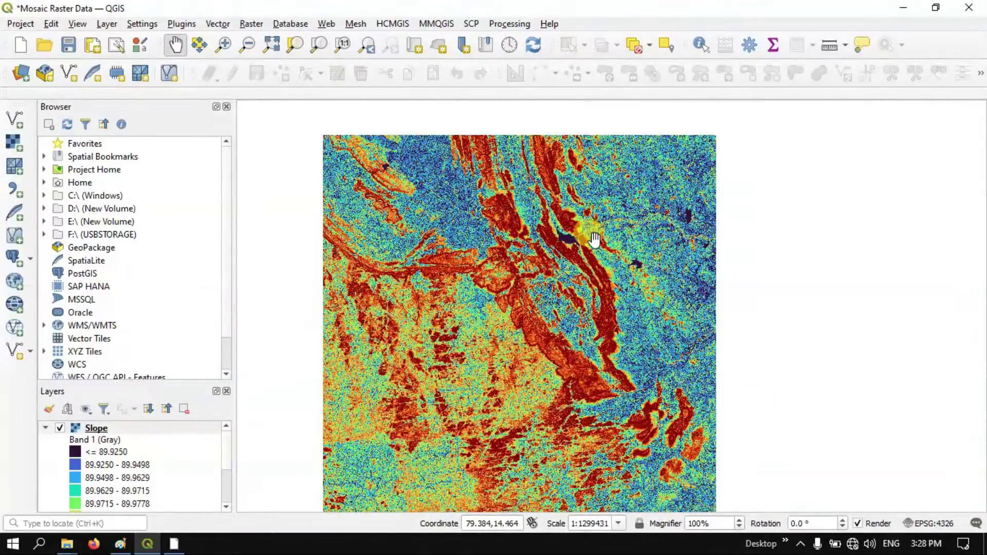
pyautogui.scroll(-2, 591, 233)
pyautogui.scroll(2, 595, 239)
pyautogui.scroll(1, 594, 239)
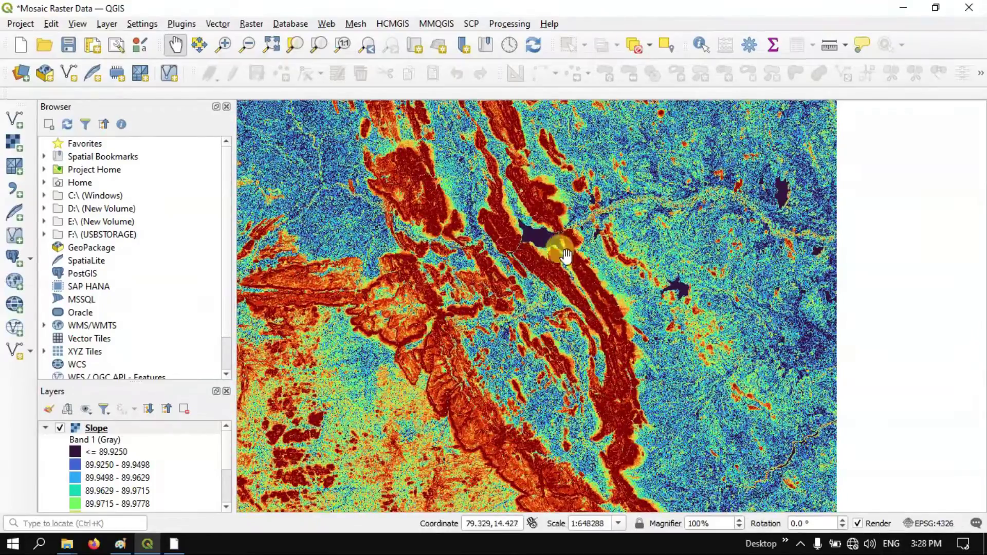
pyautogui.moveTo(566, 254); pyautogui.dragTo(669, 262)
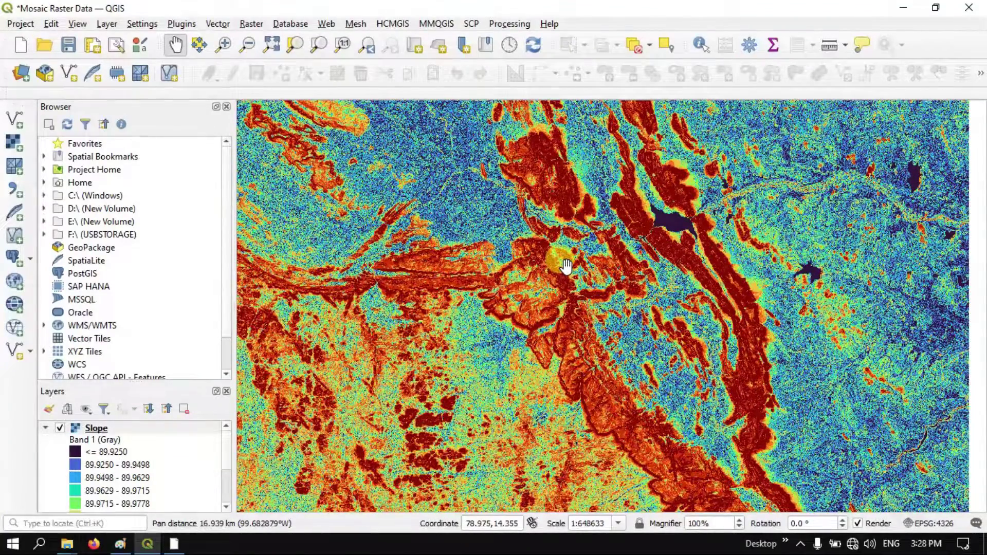